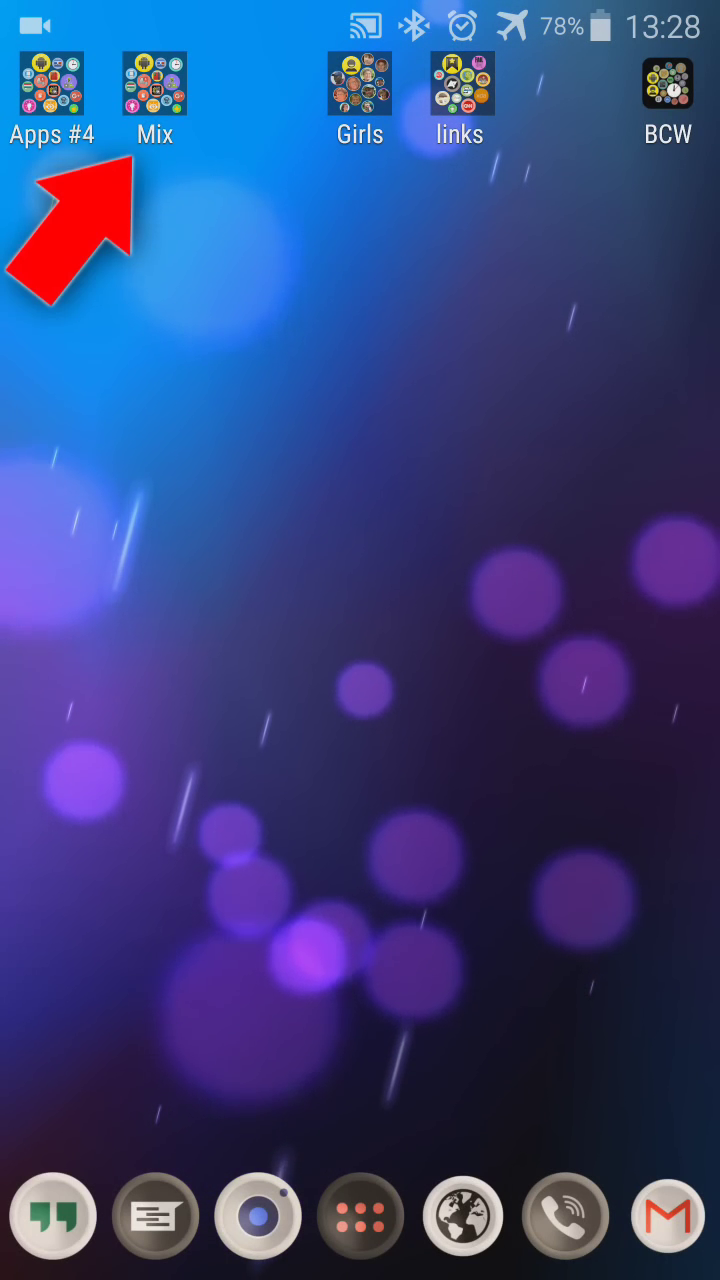
# Step: Preview the Mix, Girls and links pop-up clouds, then return to the home screen
pyautogui.click(155, 85)
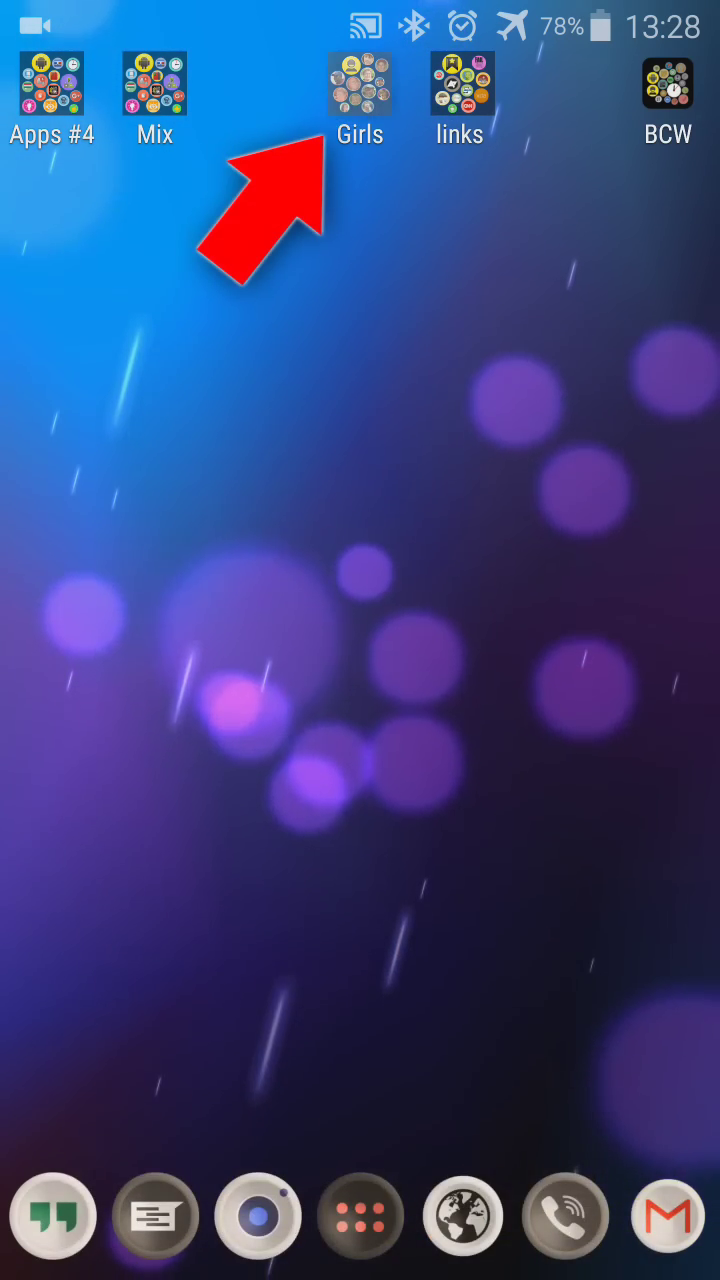
pyautogui.click(360, 85)
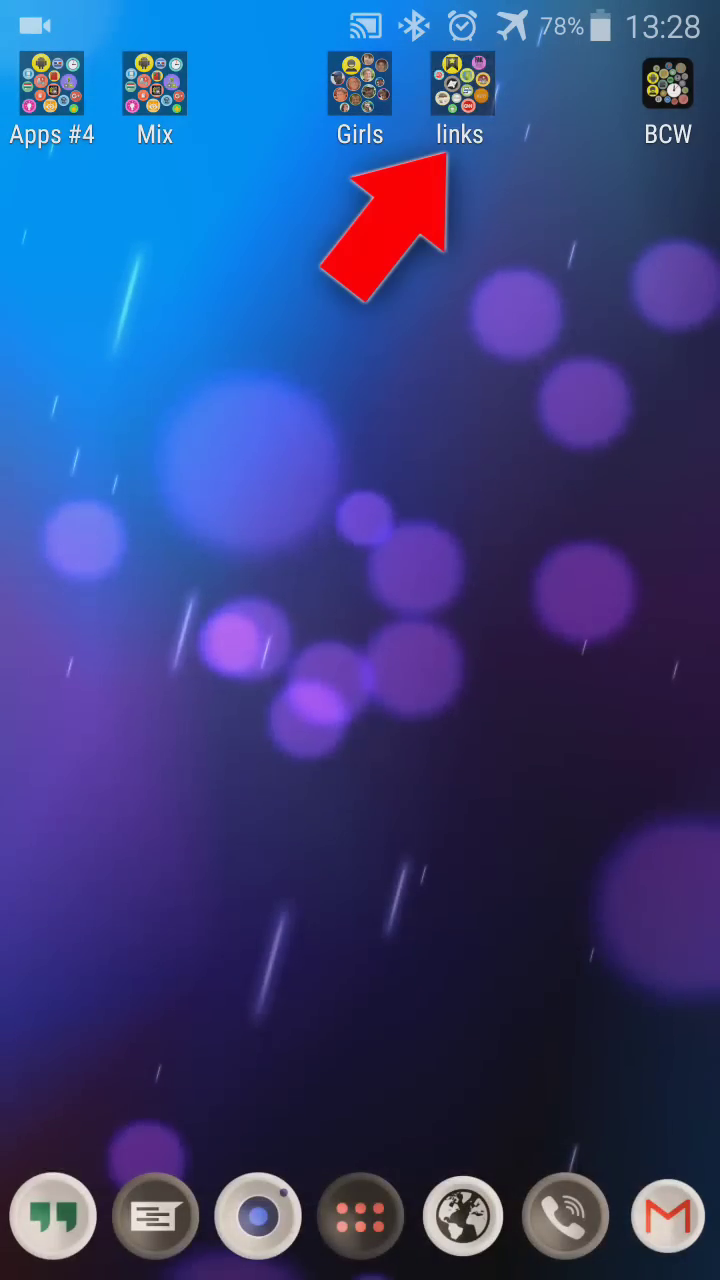
pyautogui.click(460, 85)
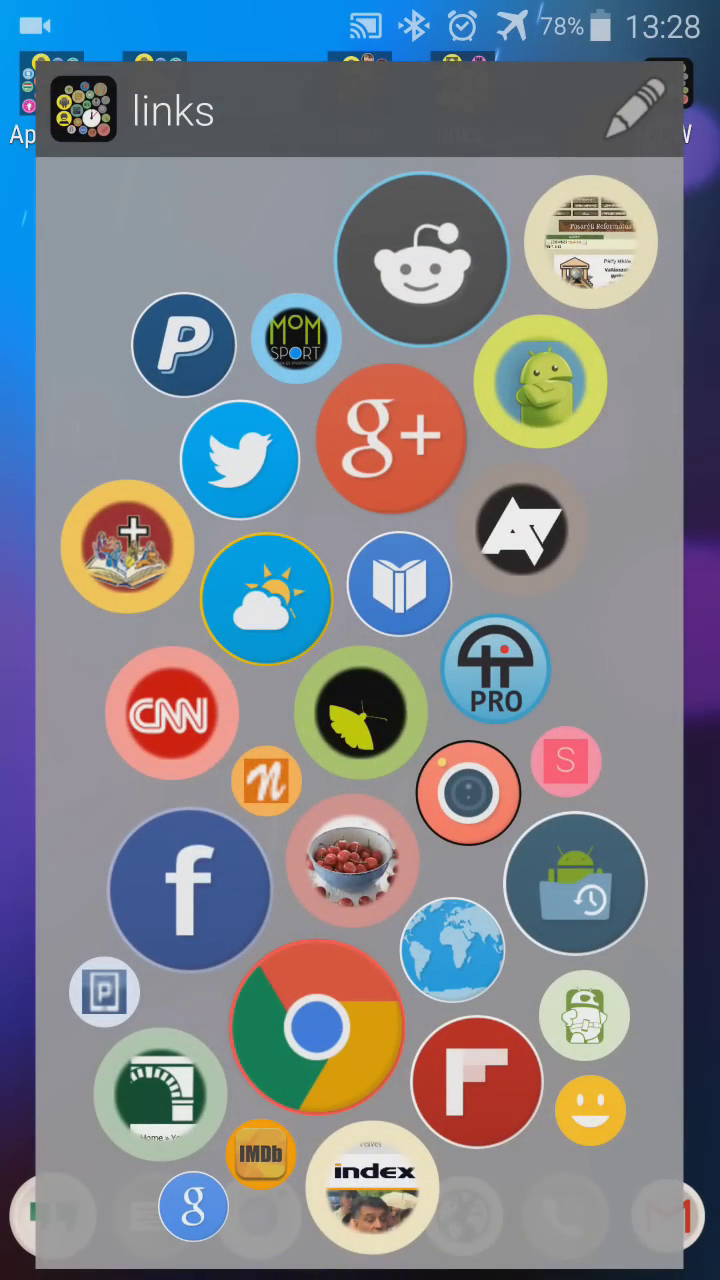
pyautogui.press('Escape')
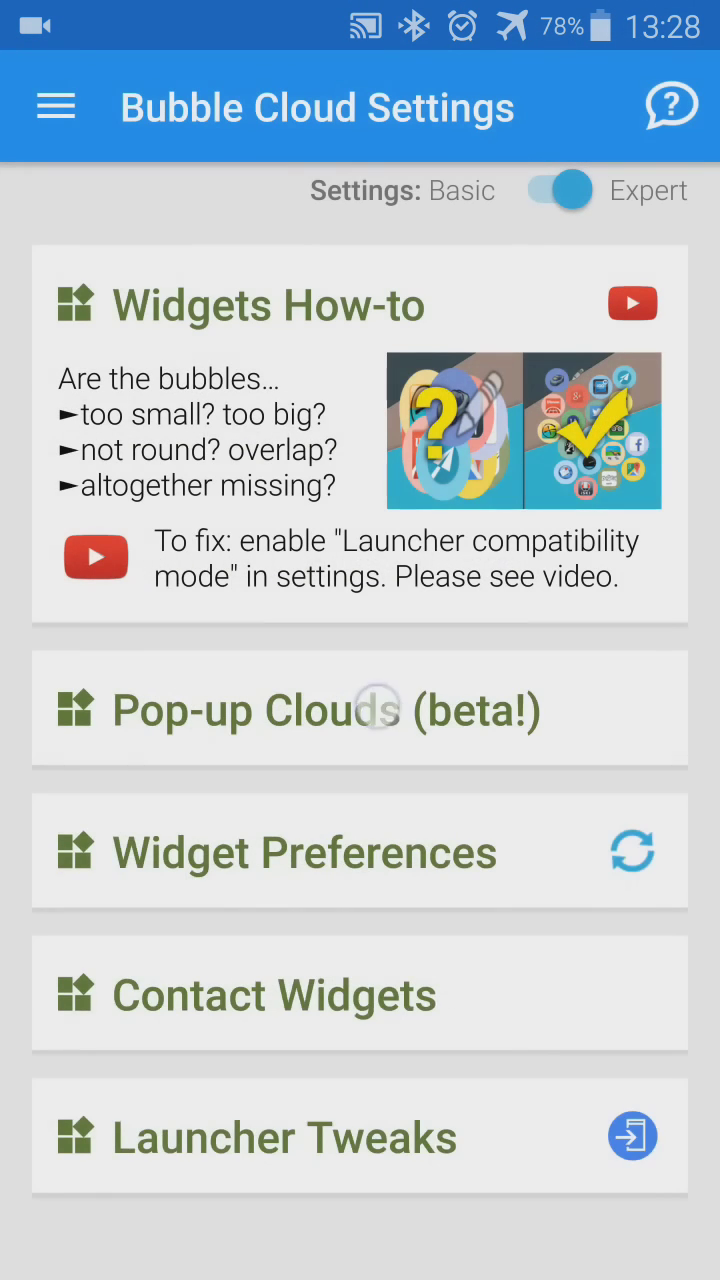
# Step: Add an Android-app pop-up cloud labelled 'demo' as a home-screen shortcut
pyautogui.click(378, 708)
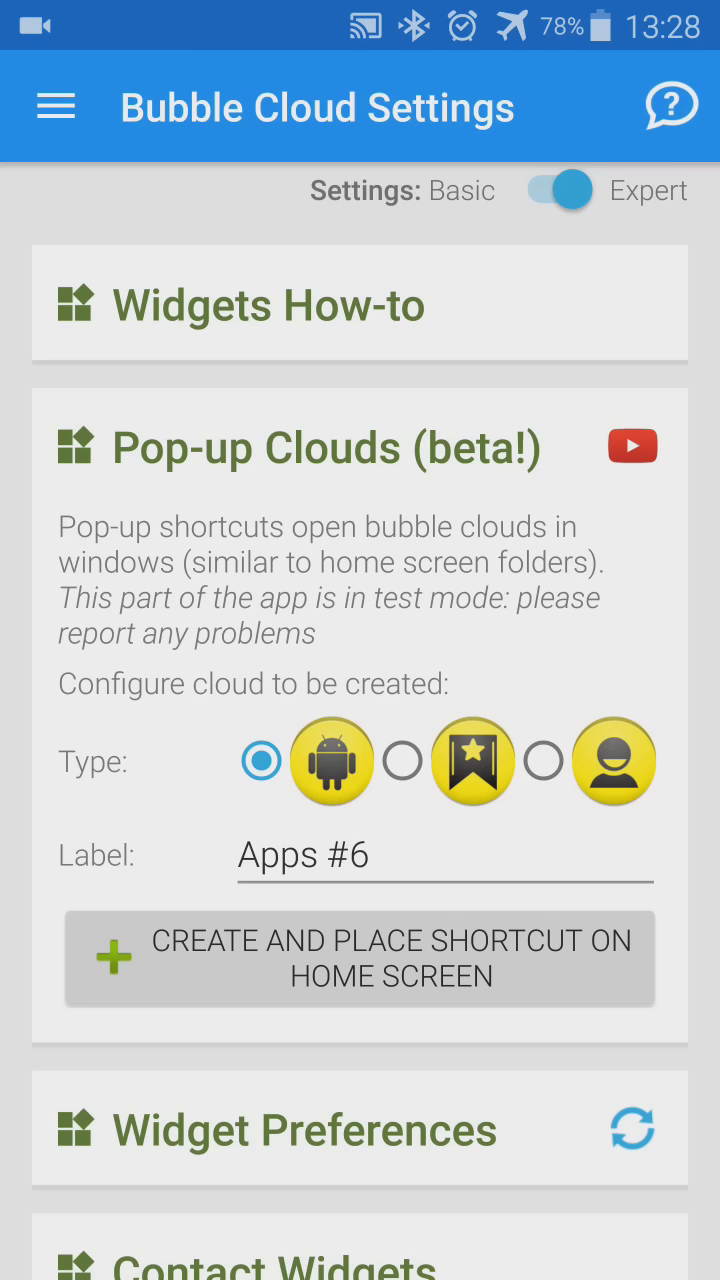
pyautogui.click(543, 761)
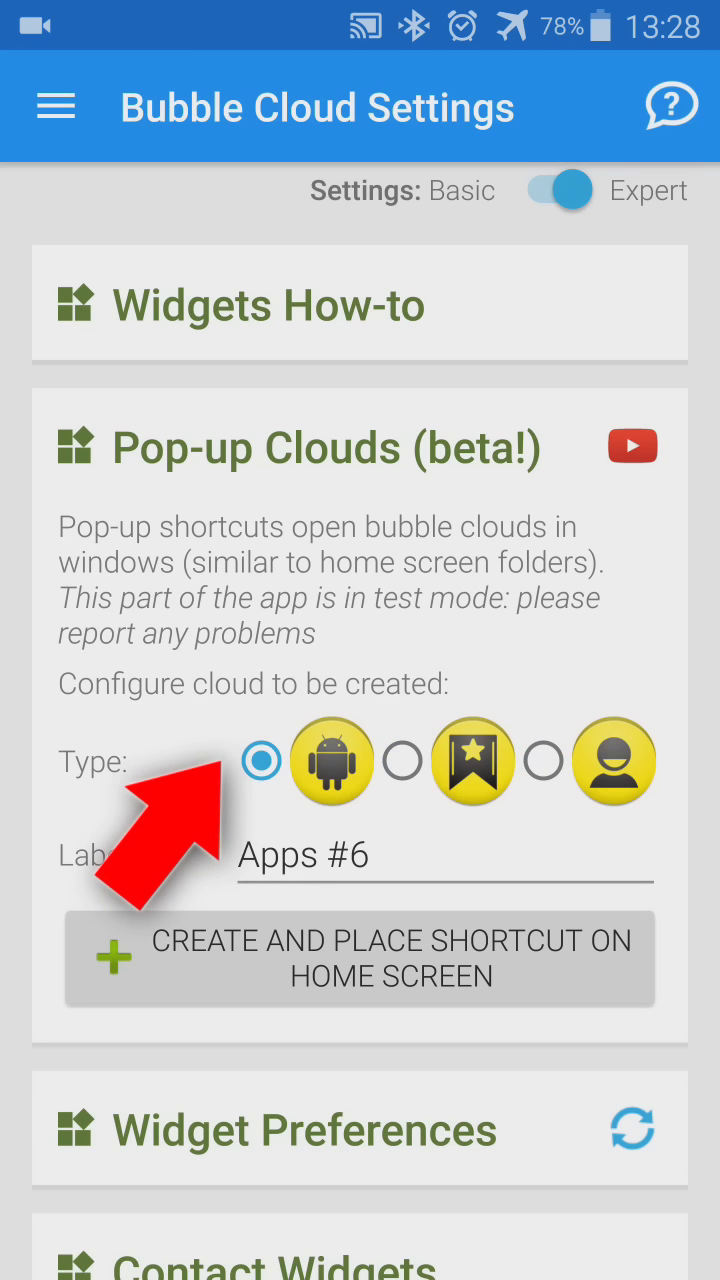
pyautogui.click(429, 850)
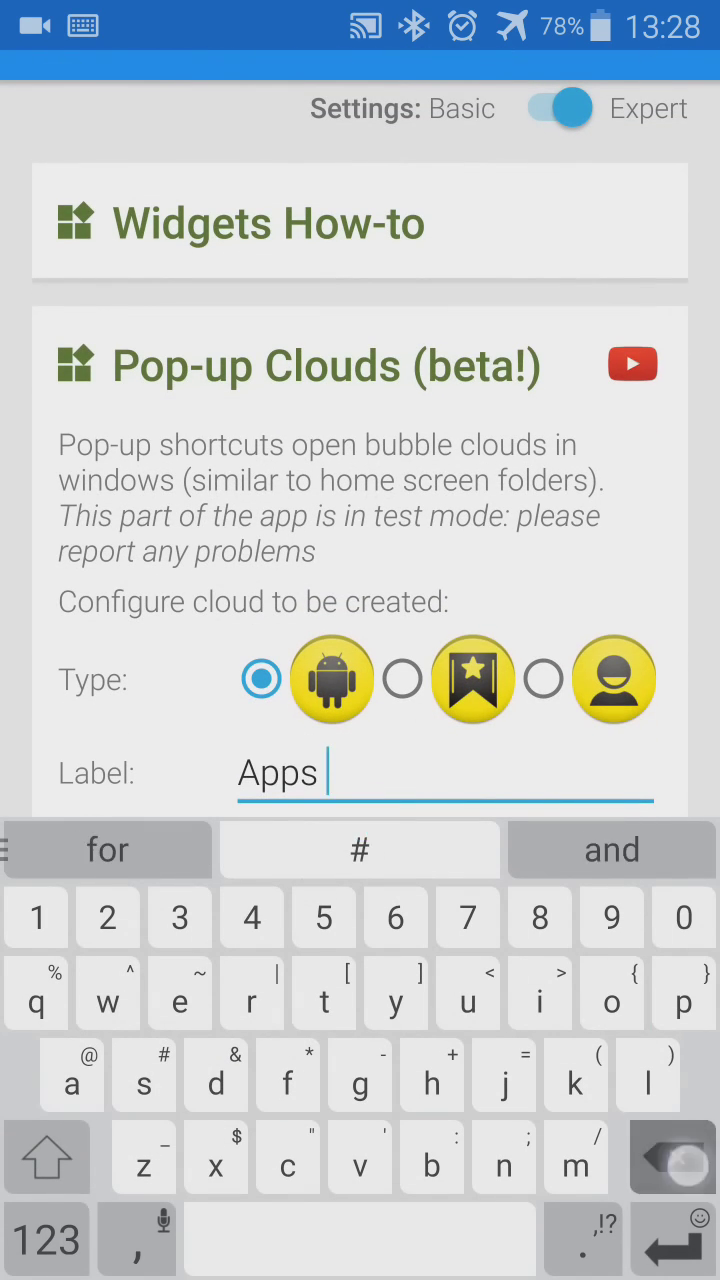
pyautogui.moveTo(241, 1026); pyautogui.dragTo(593, 963)
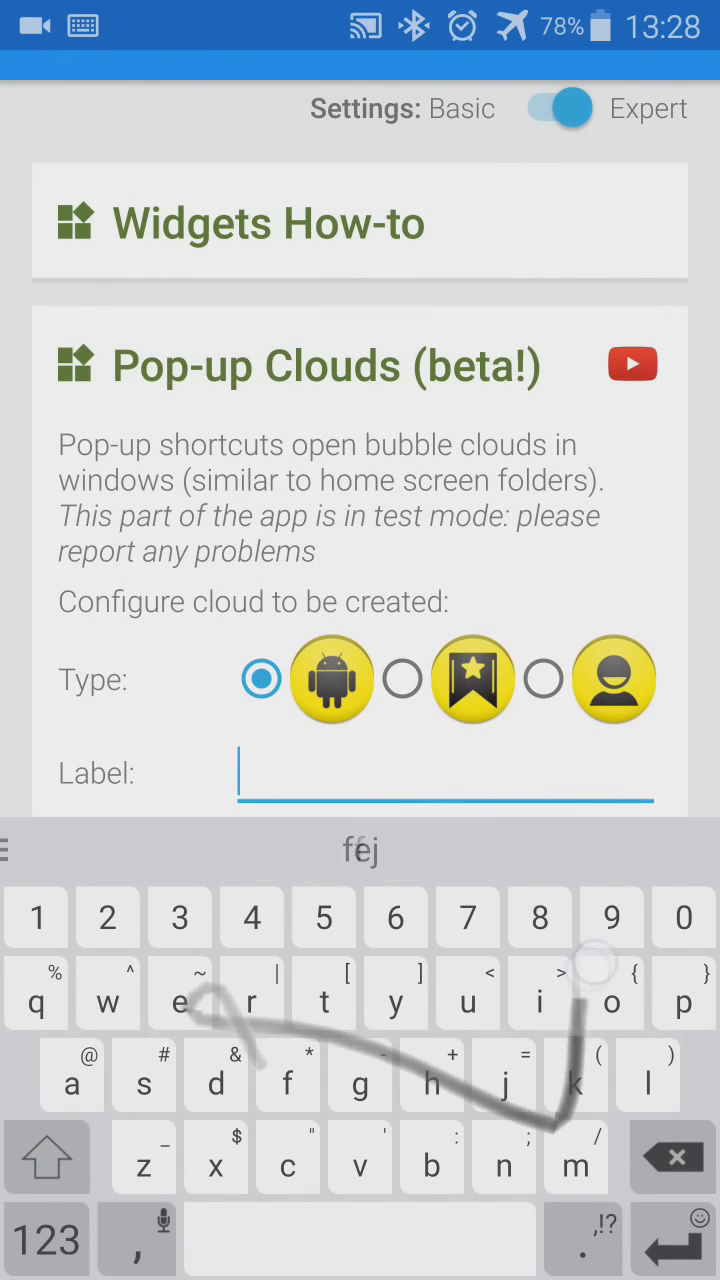
pyautogui.press('Escape')
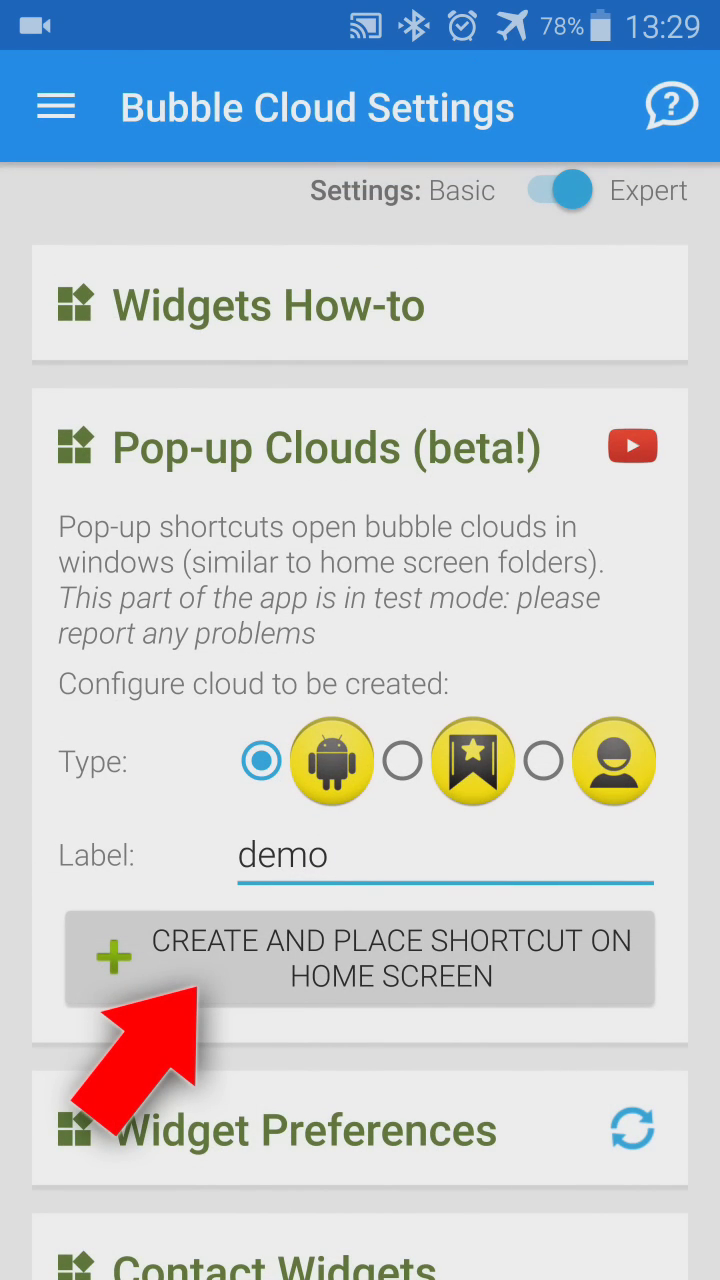
pyautogui.click(360, 958)
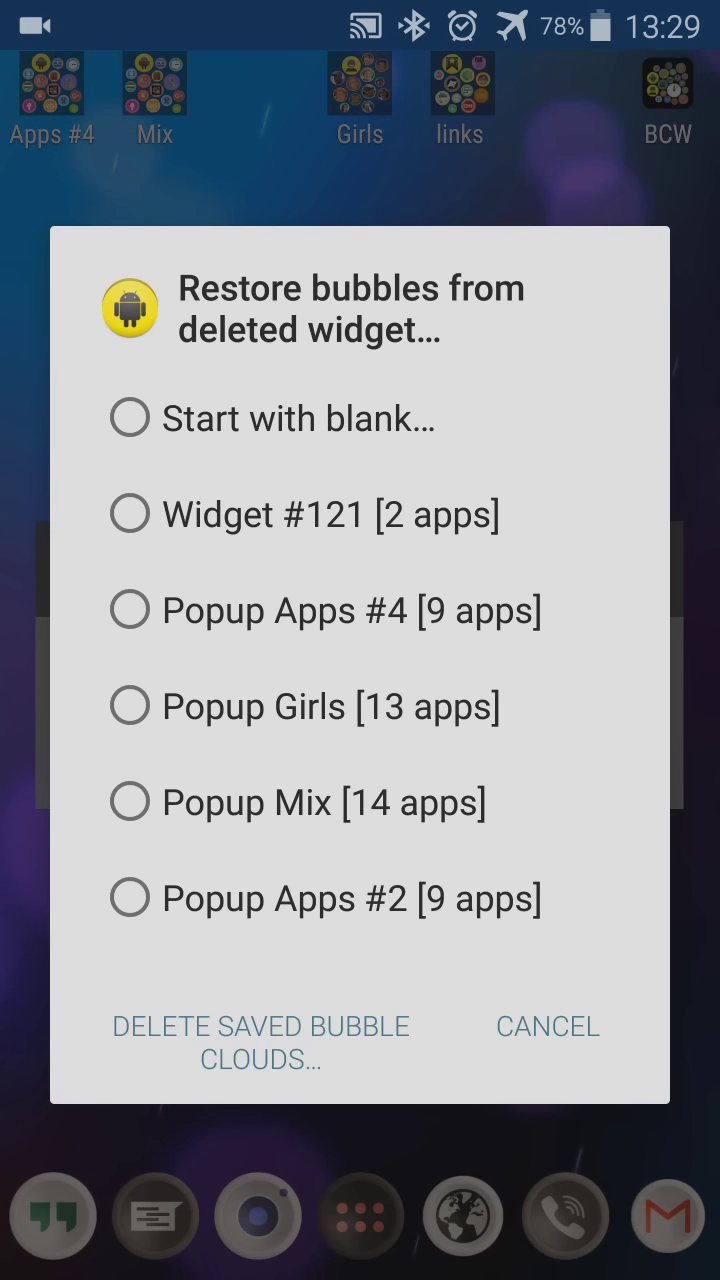
# Step: Start the demo cloud blank and enable its beta Bubble animation under Expert settings
pyautogui.click(130, 418)
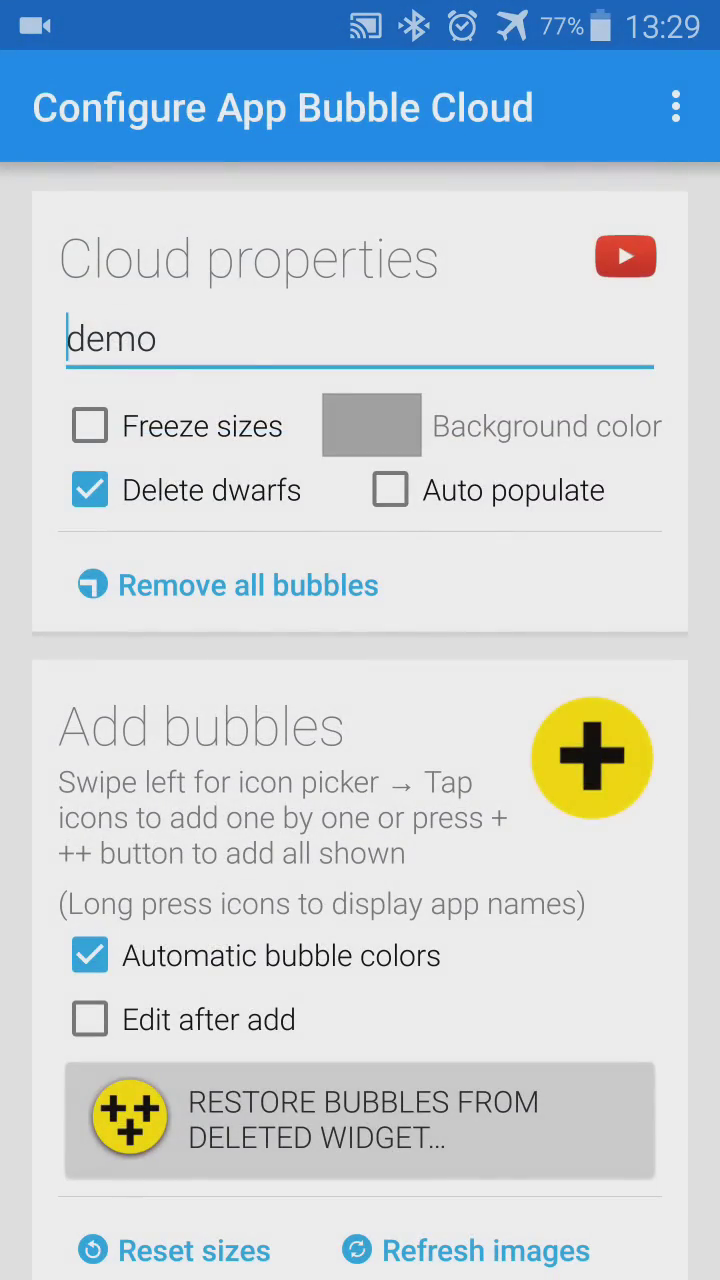
pyautogui.moveTo(620, 917)
pyautogui.mouseDown()
pyautogui.moveTo(639, 492)
pyautogui.moveTo(626, 374)
pyautogui.mouseUp()
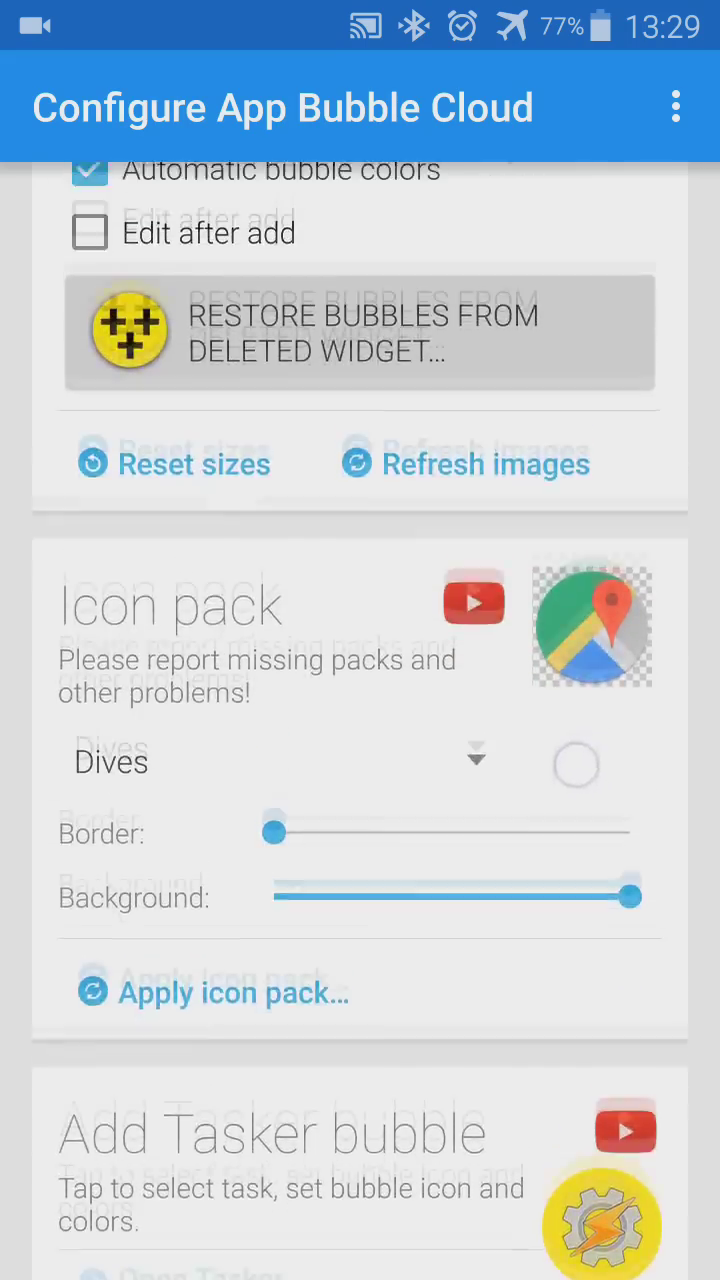
pyautogui.scroll(-5, 360, 720)
pyautogui.scroll(4, 360, 720)
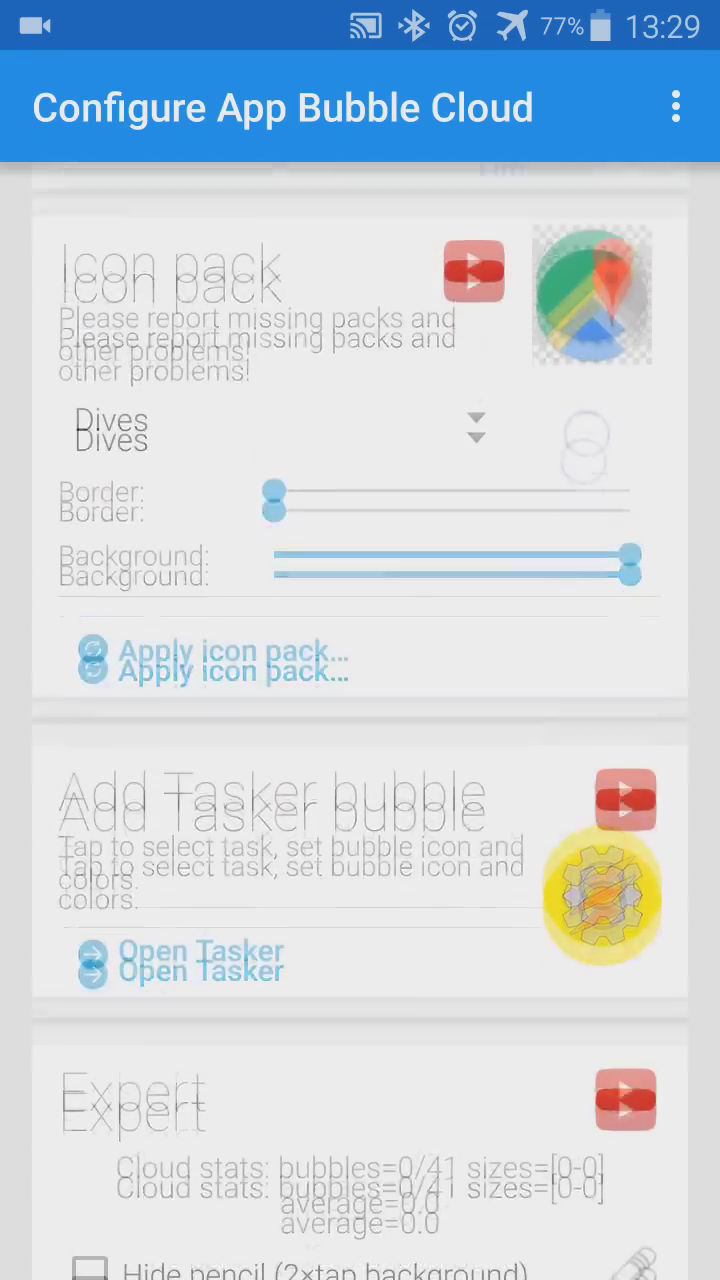
pyautogui.scroll(-4, 556, 735)
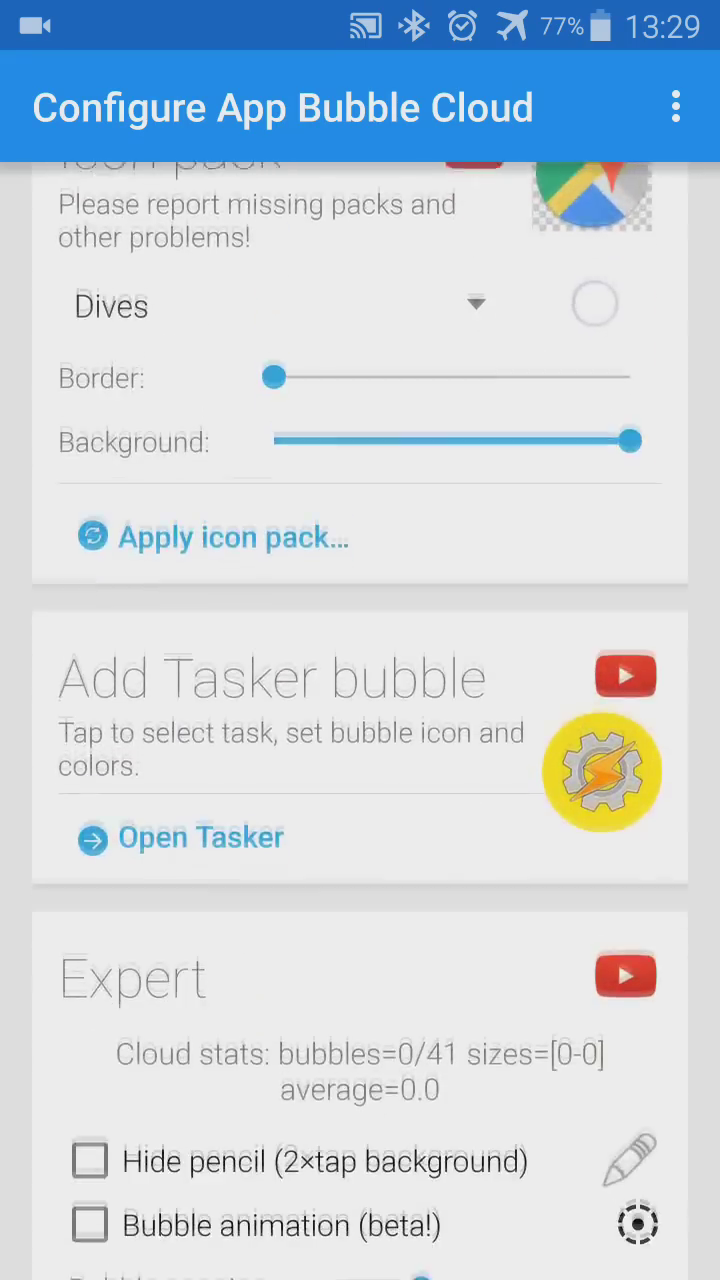
pyautogui.scroll(-3, 590, 525)
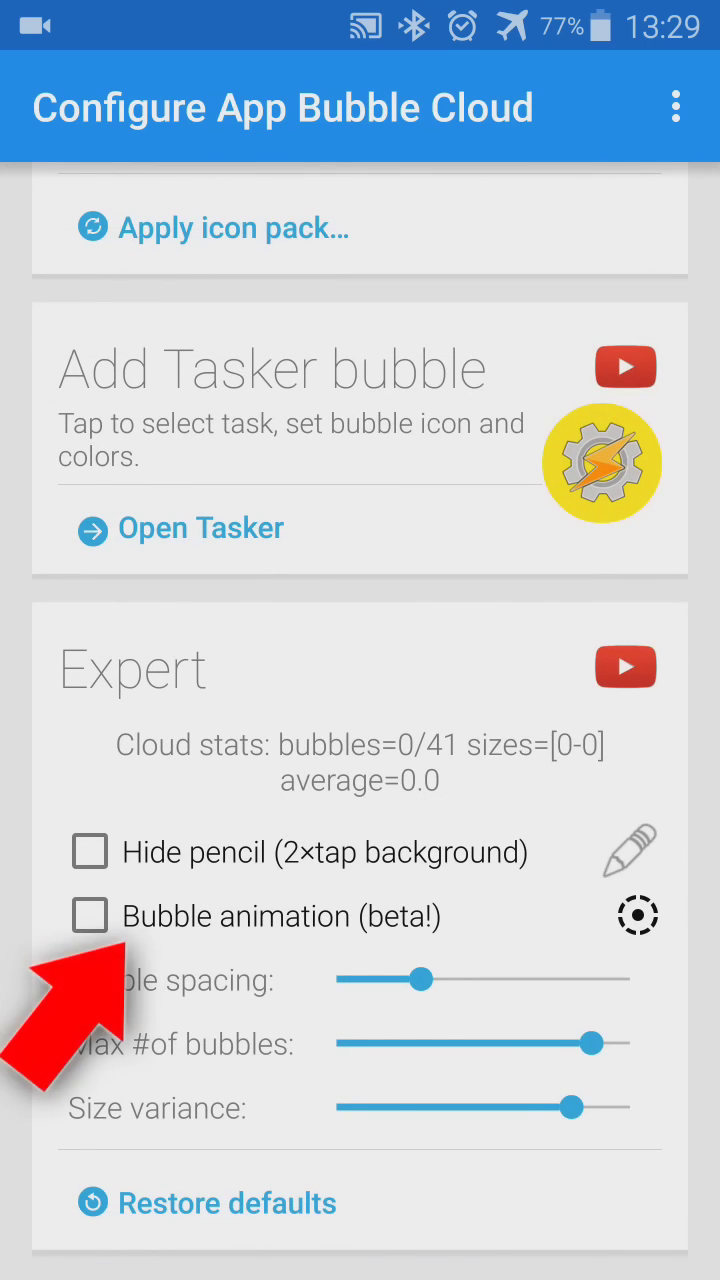
pyautogui.click(89, 916)
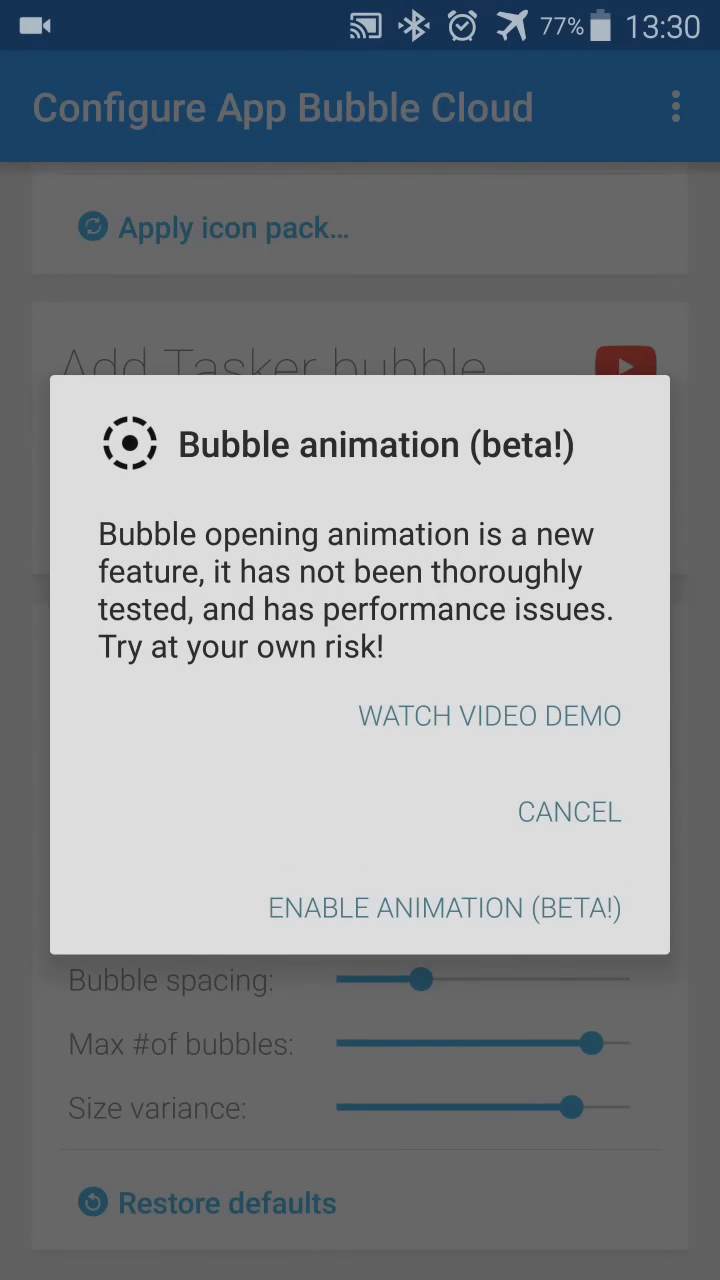
pyautogui.click(537, 905)
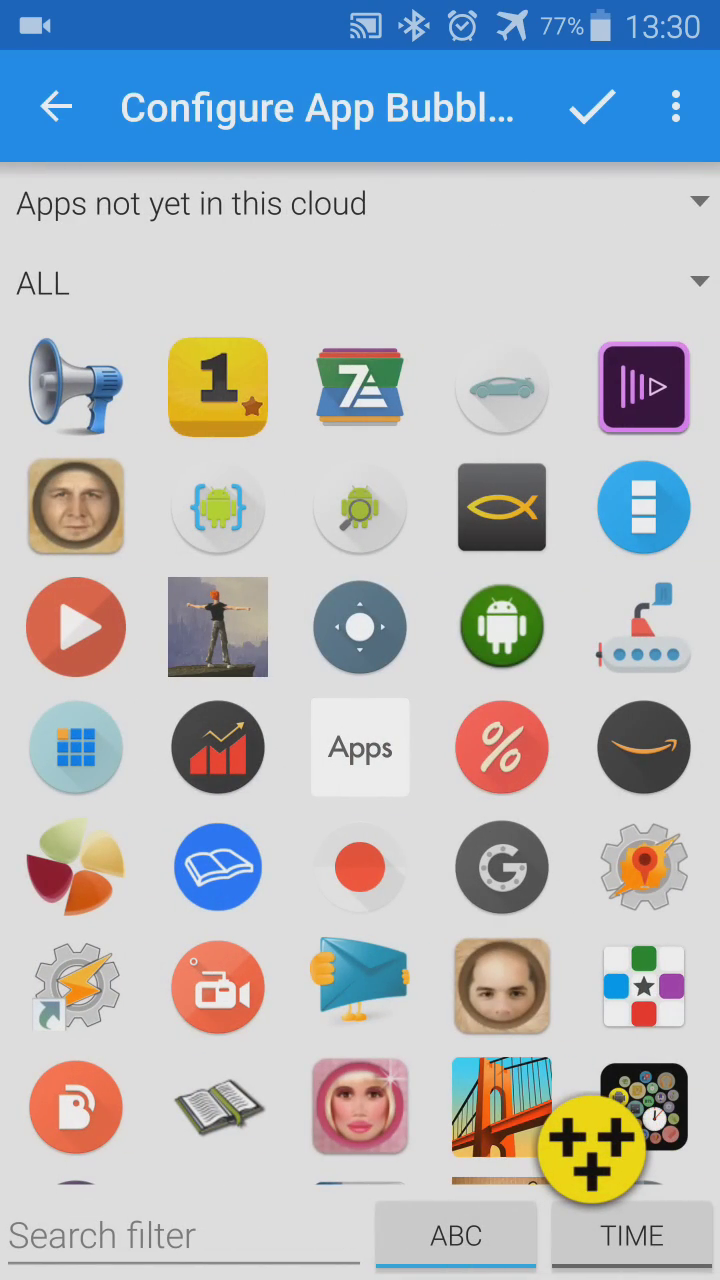
# Step: Browse the app grid and confirm the selected apps as the demo cloud's bubbles
pyautogui.scroll(-5, 360, 756)
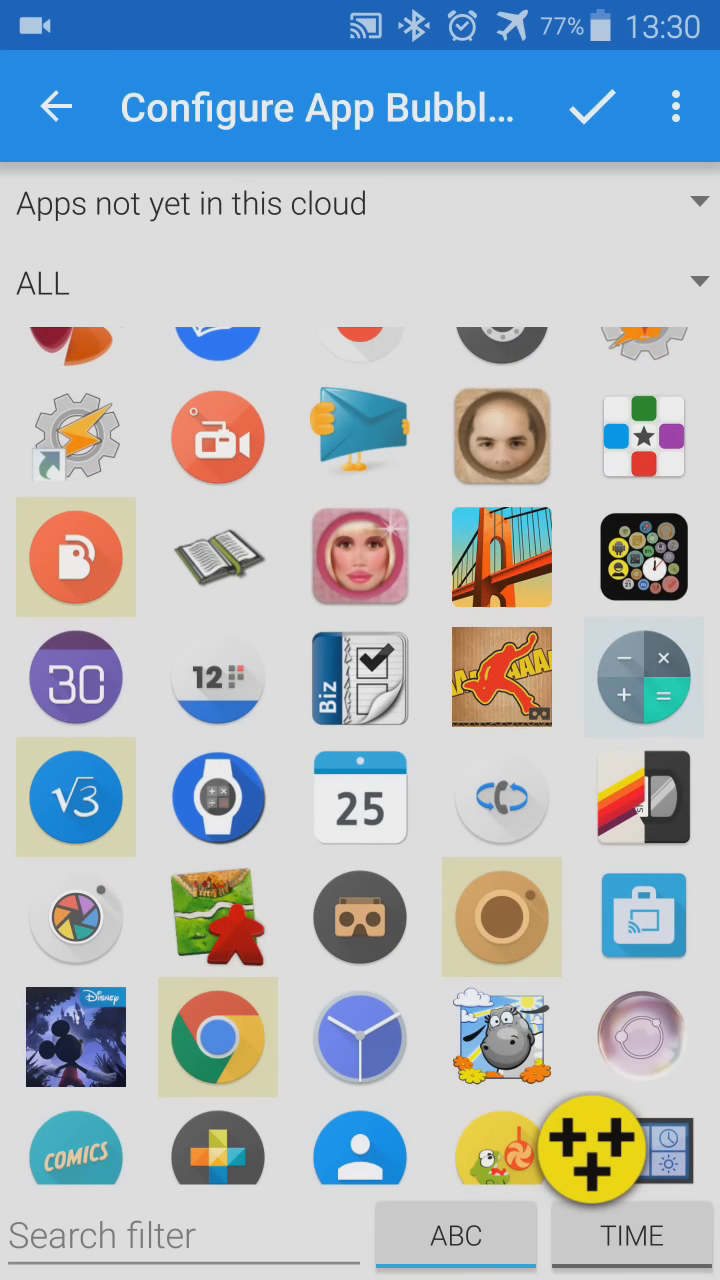
pyautogui.scroll(-5, 360, 756)
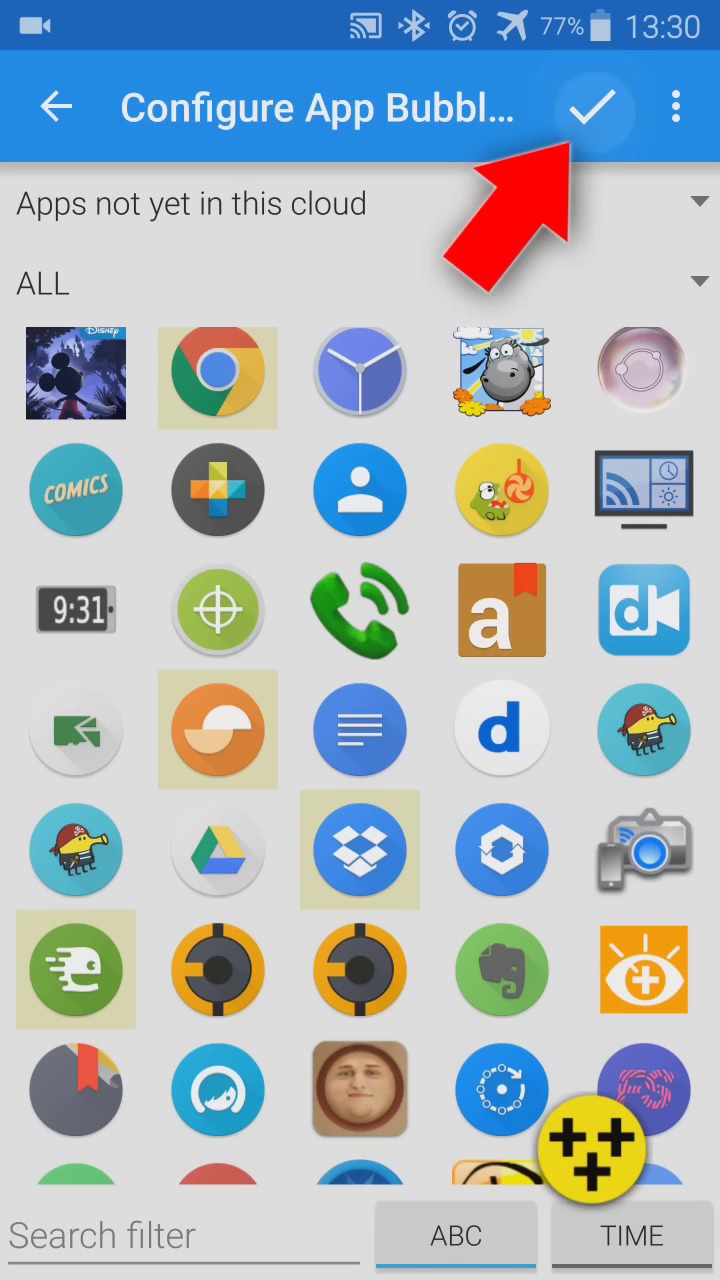
pyautogui.click(593, 107)
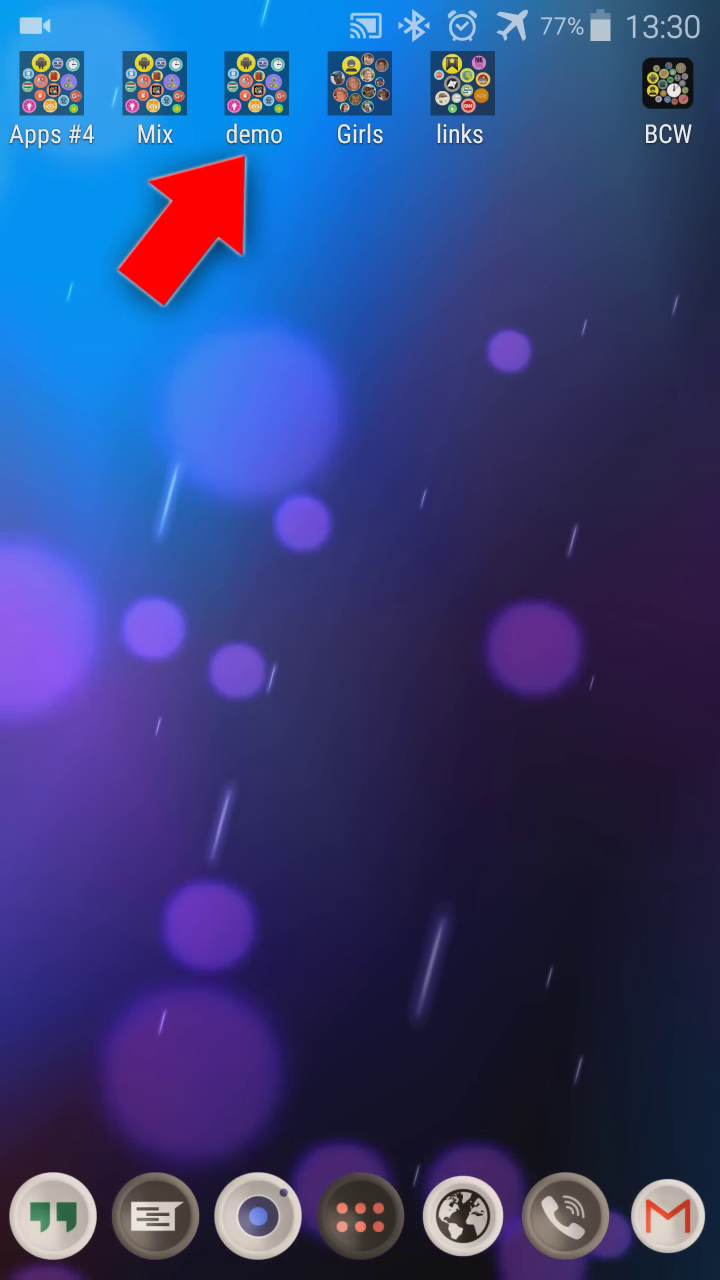
# Step: Open the demo pop-up cloud from its home-screen shortcut and view its edit hint
pyautogui.click(256, 84)
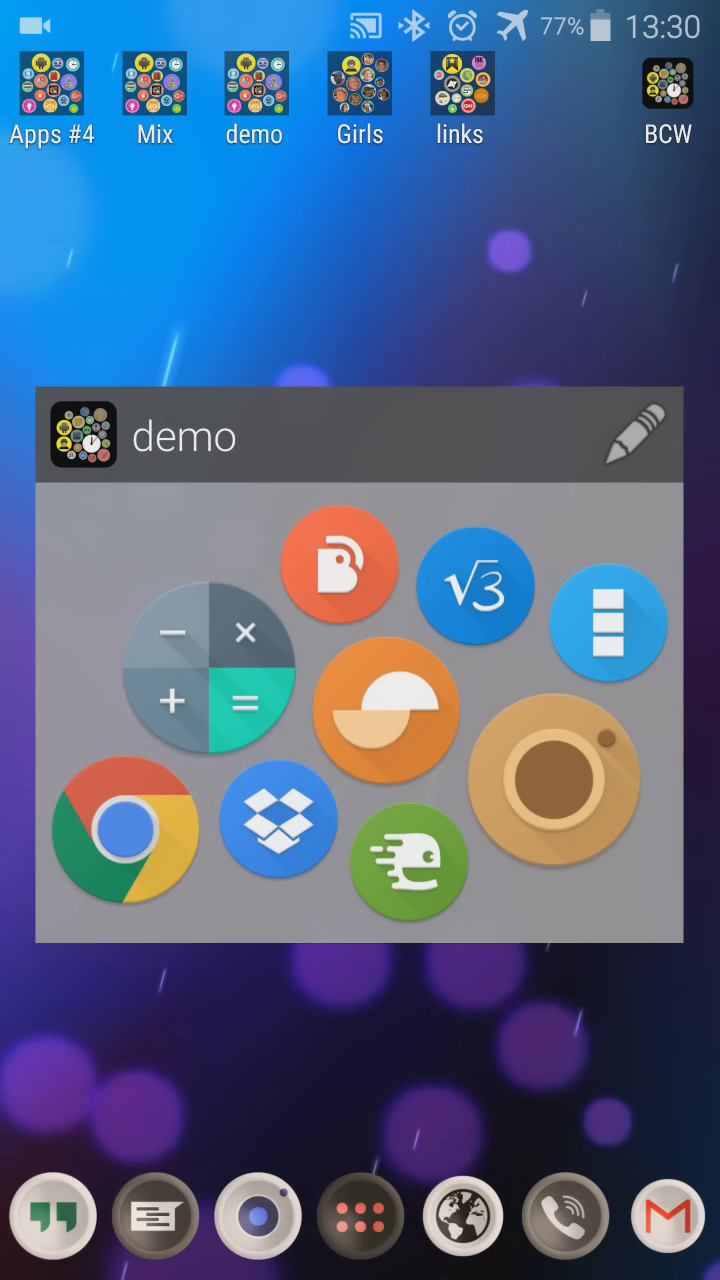
pyautogui.click(108, 514)
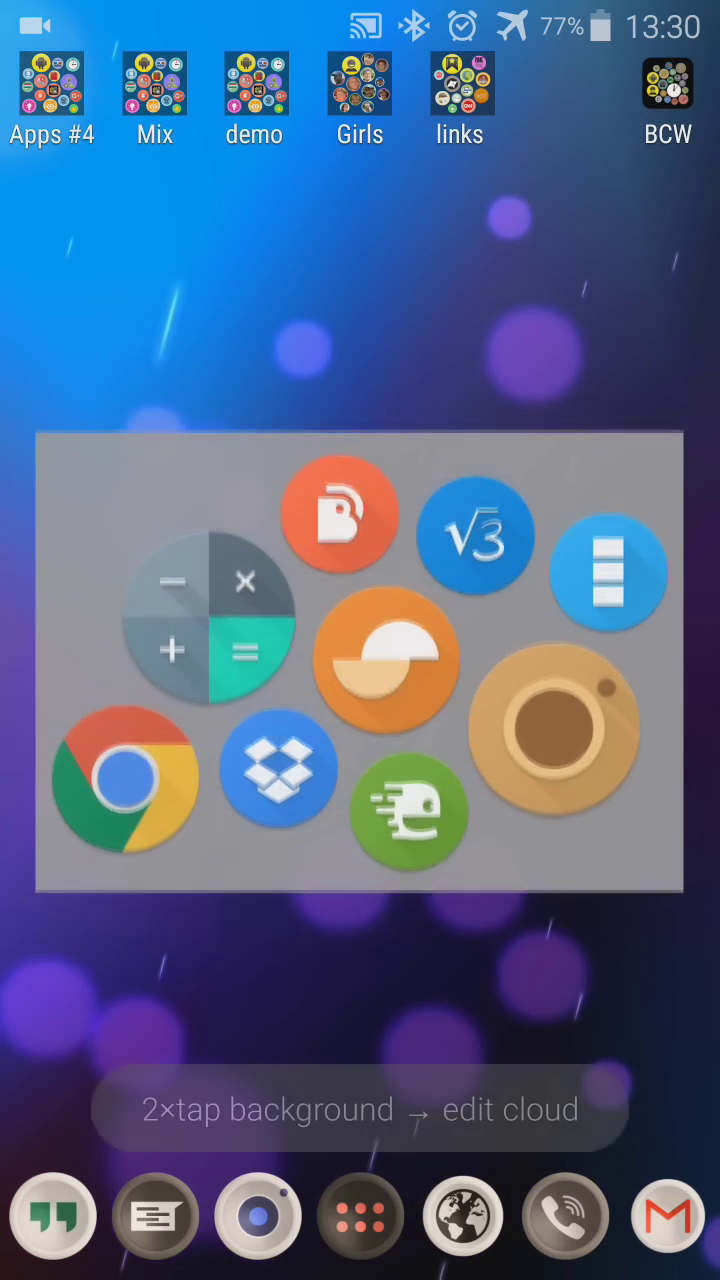
pyautogui.click(120, 500)
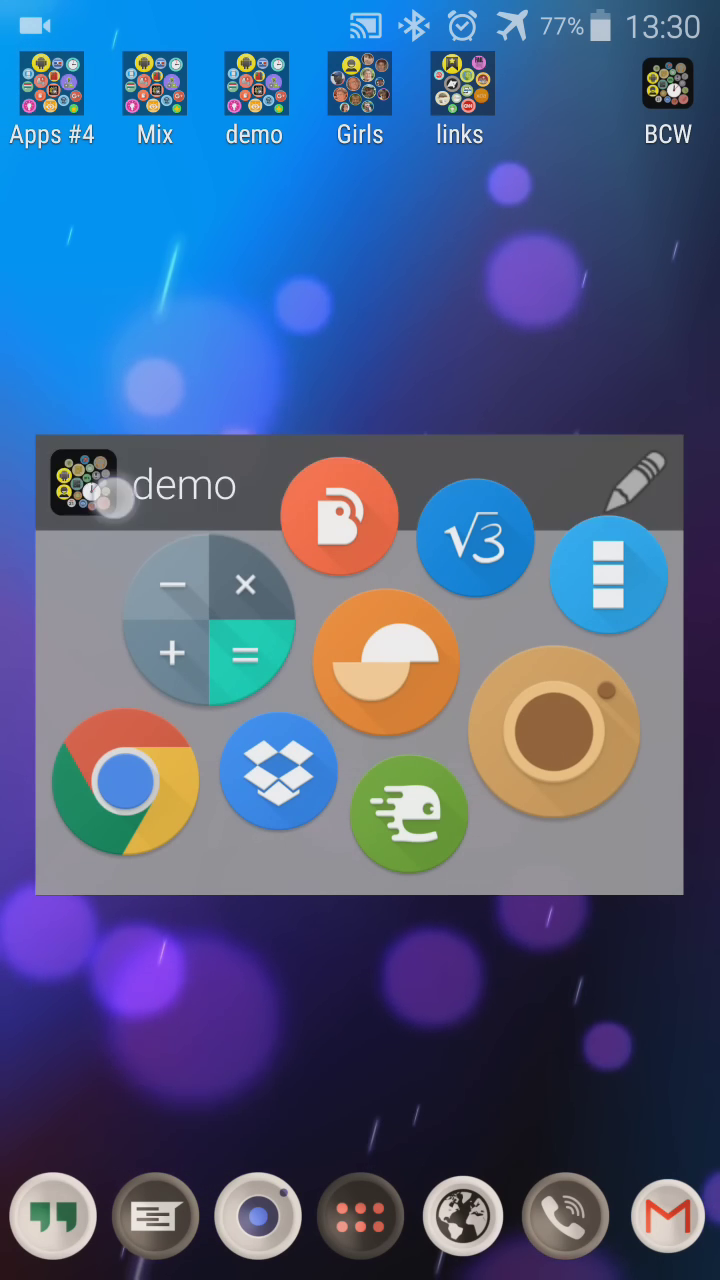
pyautogui.click(97, 546)
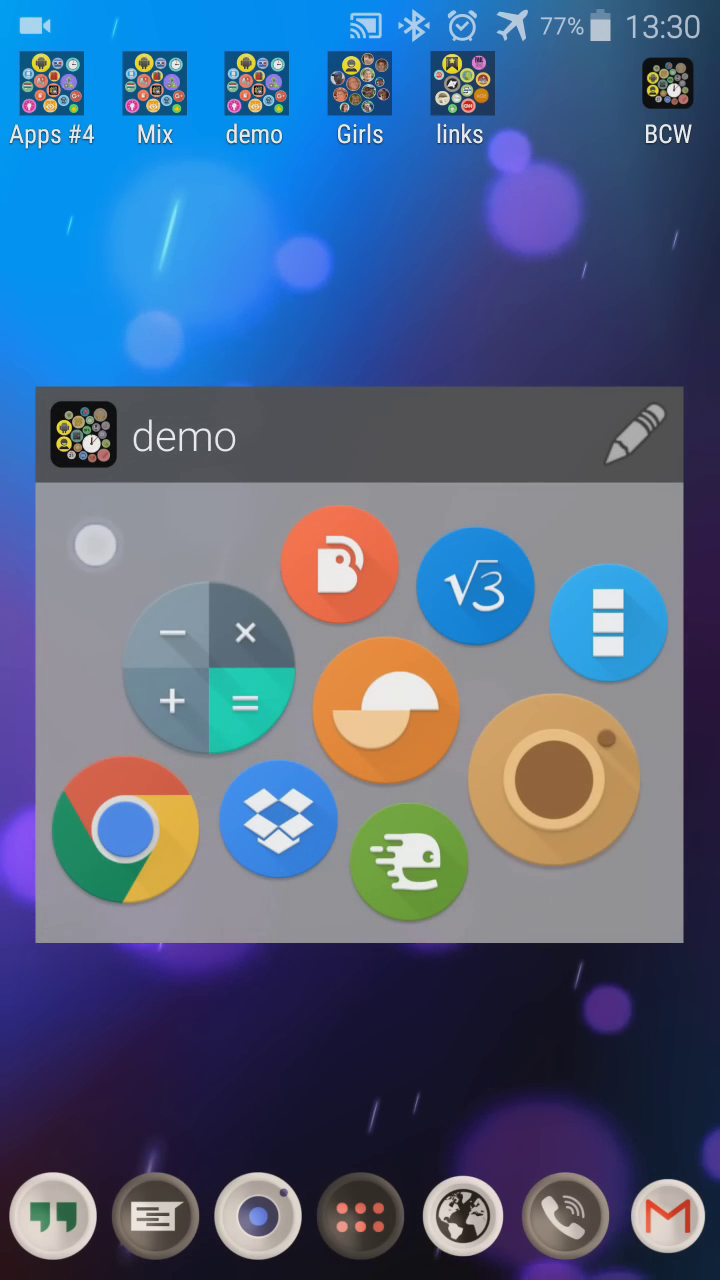
pyautogui.click(106, 503)
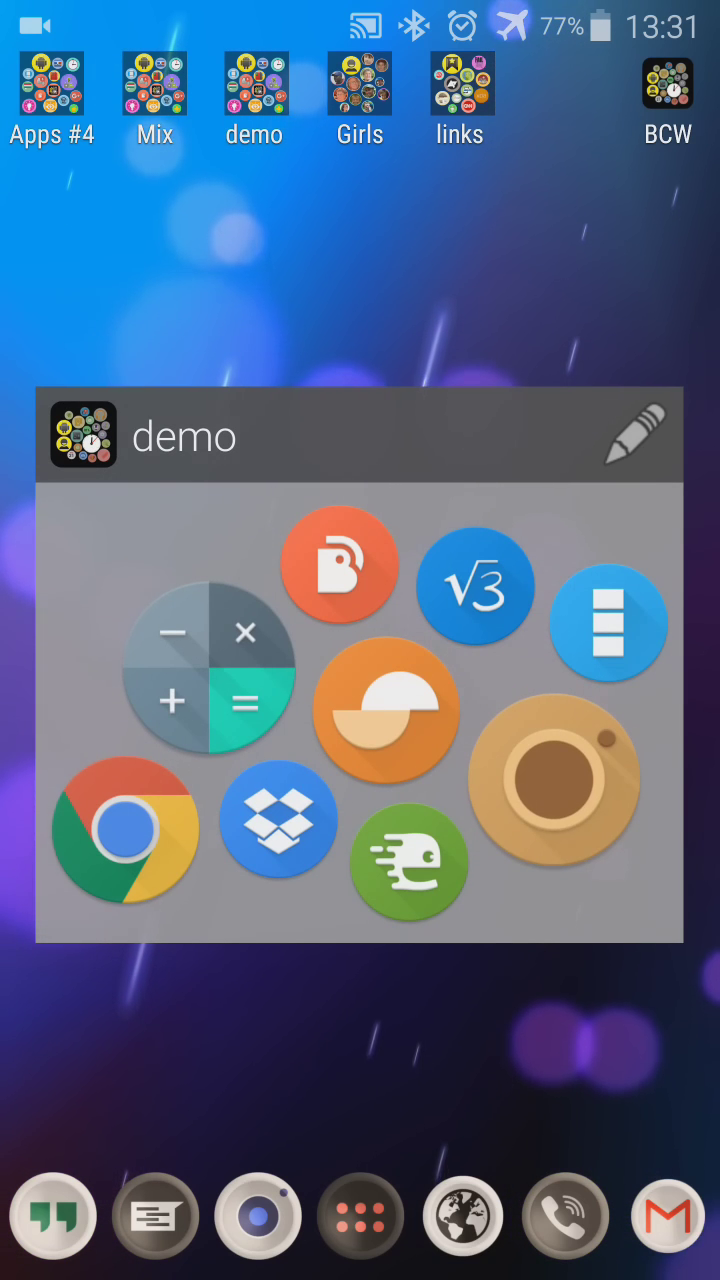
# Step: Reshuffle the demo cloud's bubbles and enlarge them slightly, then re-enter edit mode
pyautogui.click(635, 435)
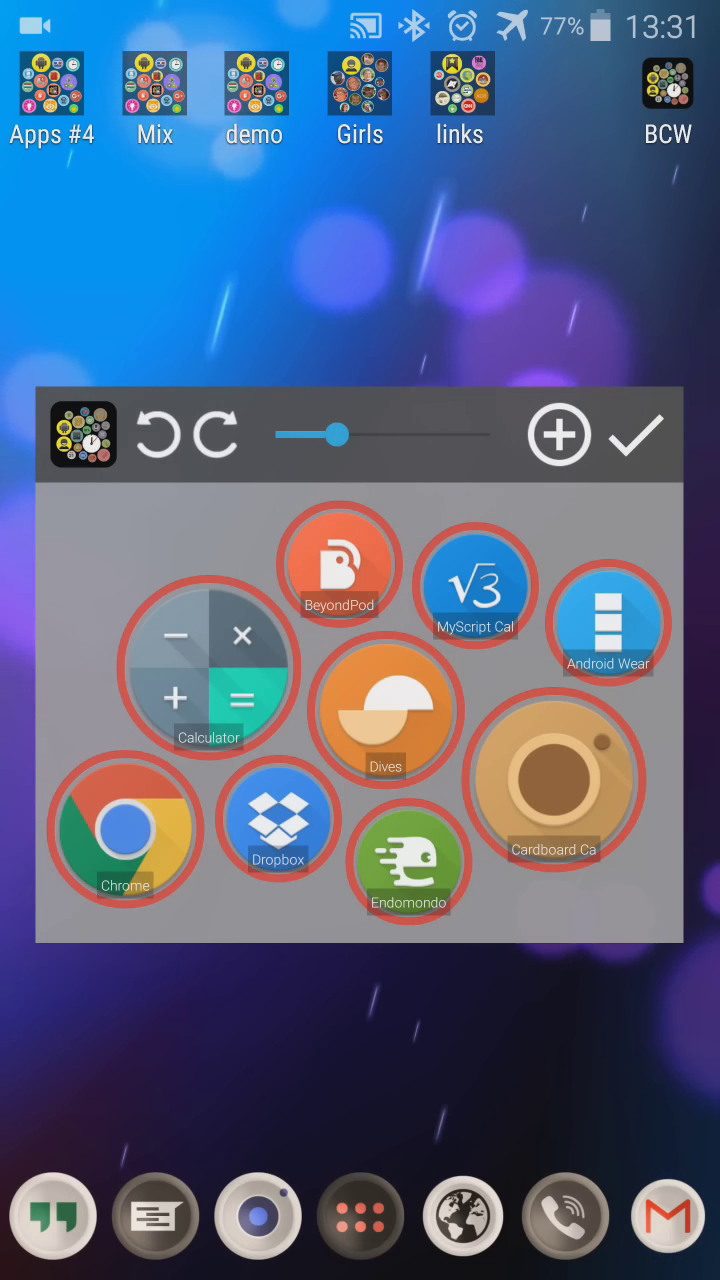
pyautogui.click(214, 433)
pyautogui.moveTo(336, 433)
pyautogui.mouseDown()
pyautogui.moveTo(274, 433)
pyautogui.moveTo(385, 433)
pyautogui.mouseUp()
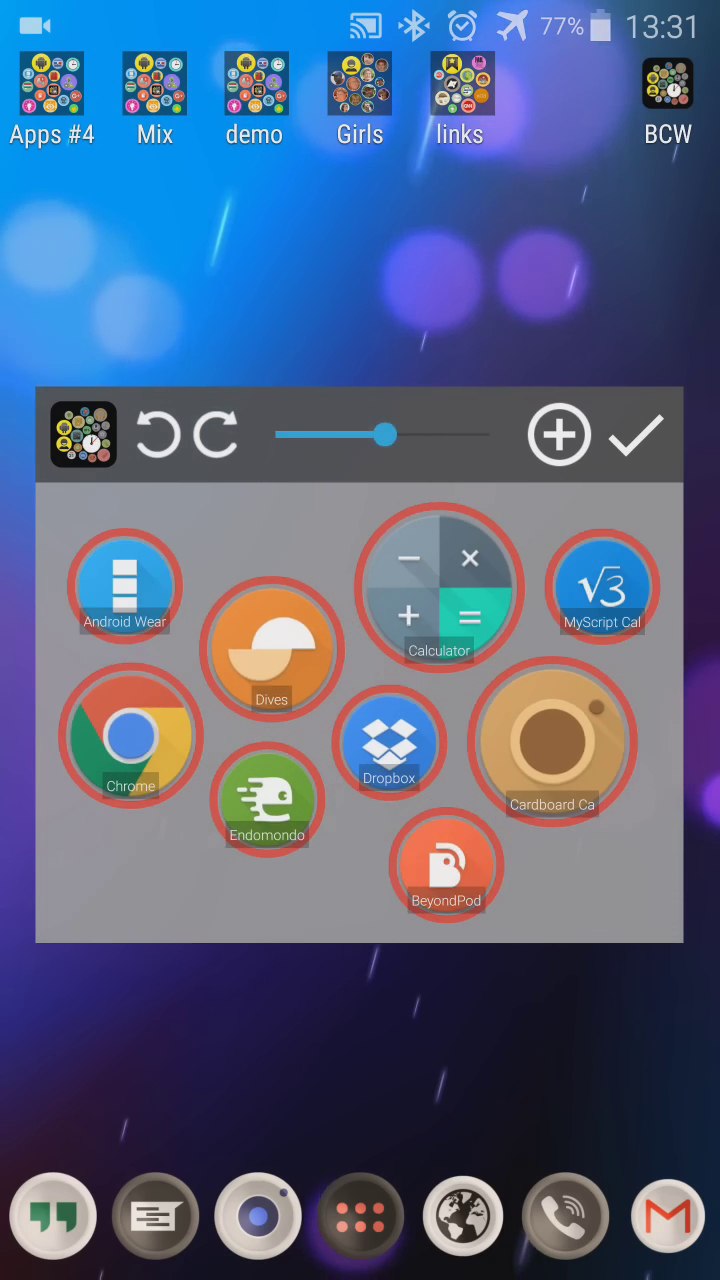
pyautogui.click(636, 433)
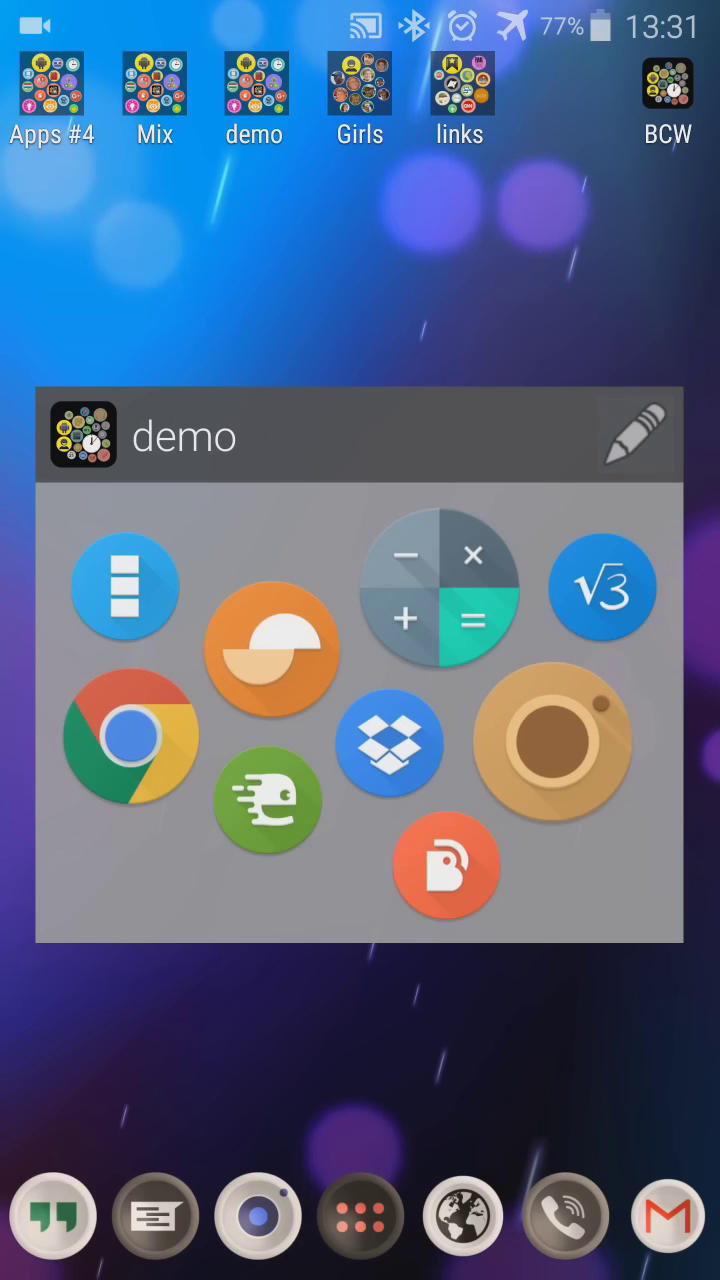
pyautogui.click(636, 433)
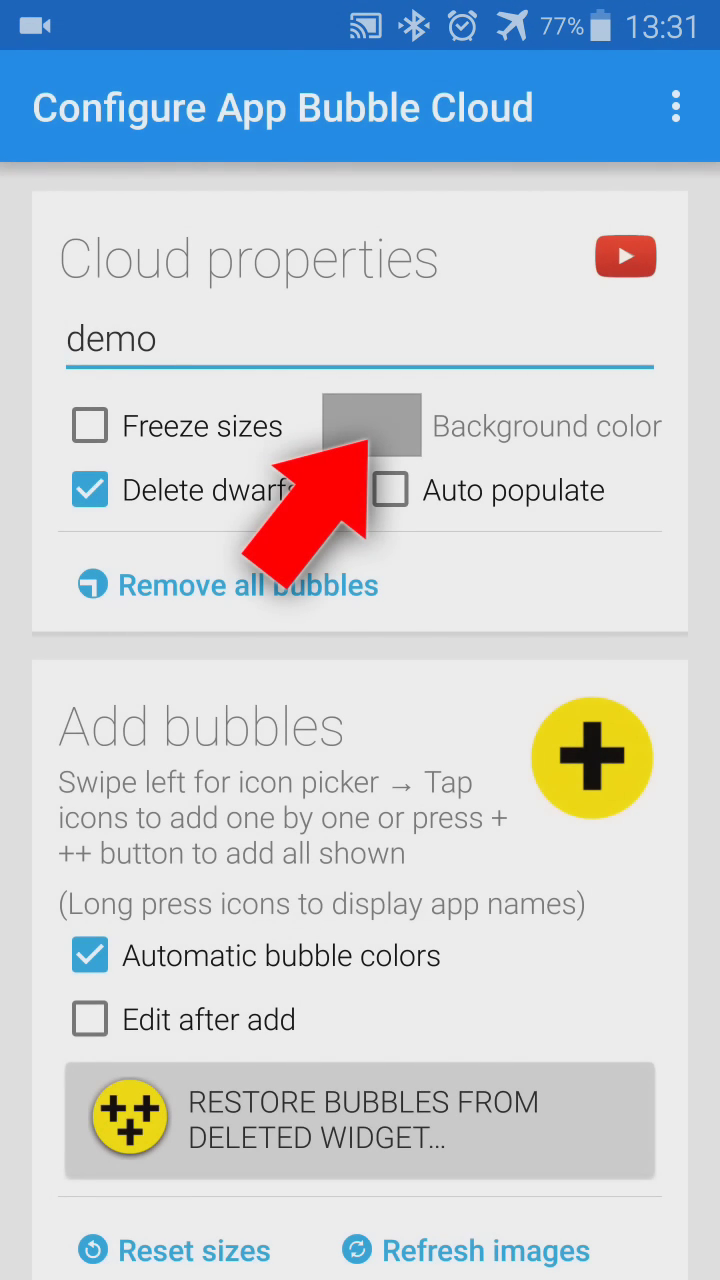
# Step: Give the demo cloud a translucent green background and save its settings
pyautogui.click(372, 424)
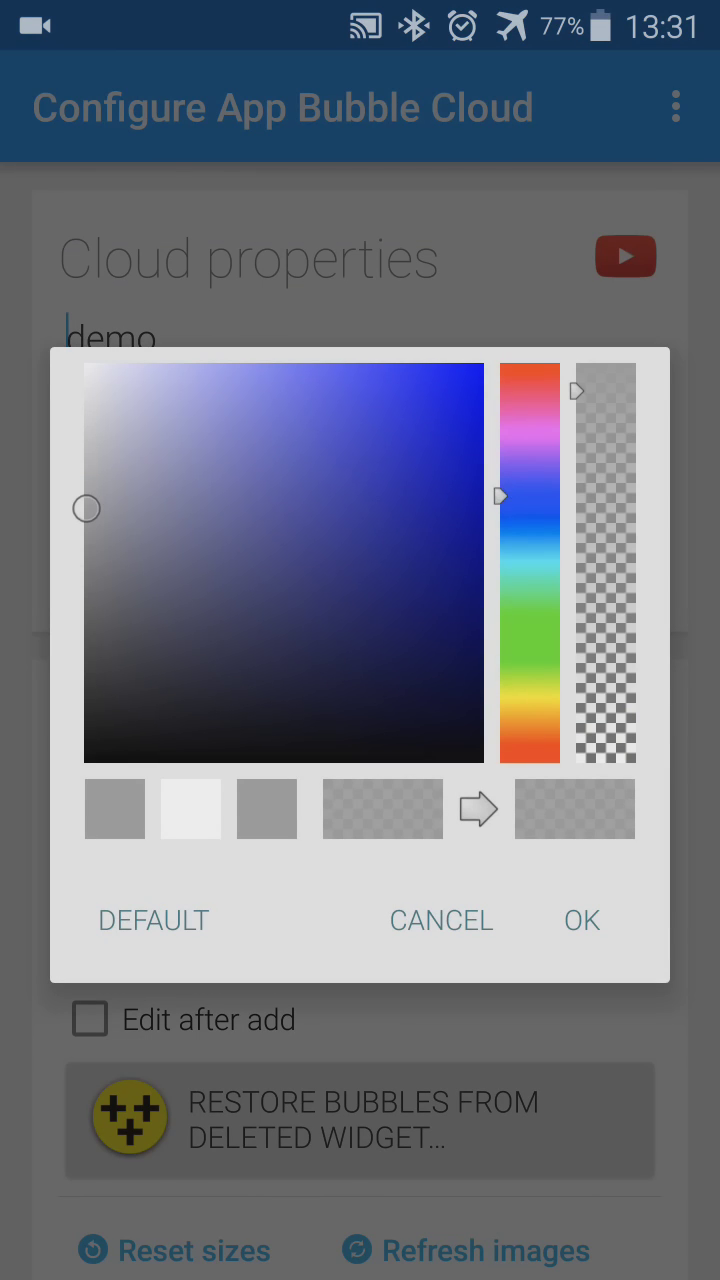
pyautogui.click(516, 625)
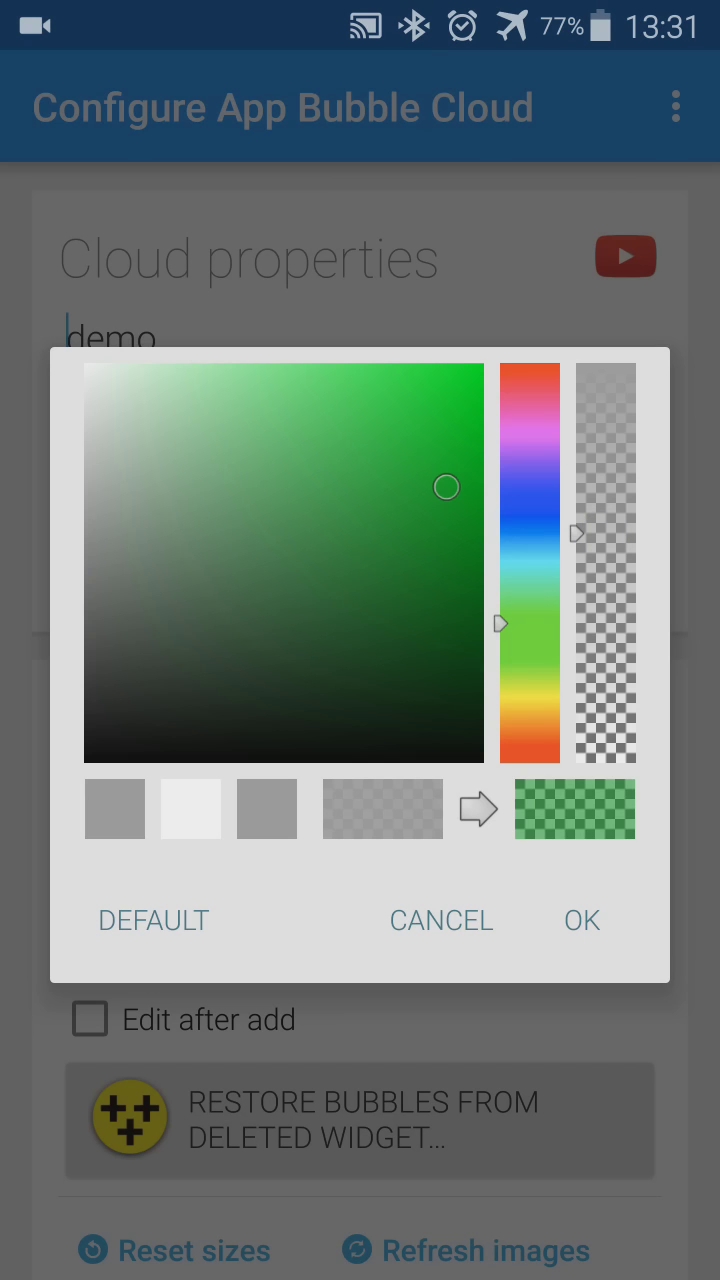
pyautogui.click(588, 930)
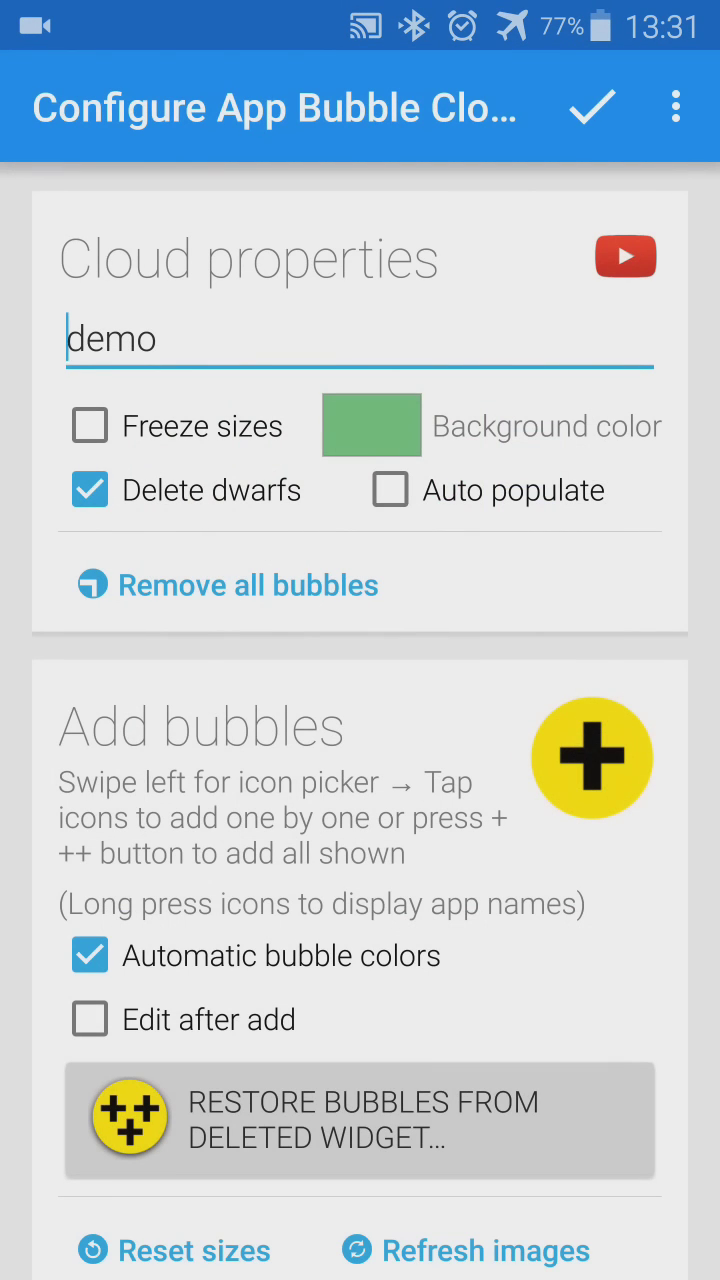
pyautogui.click(593, 106)
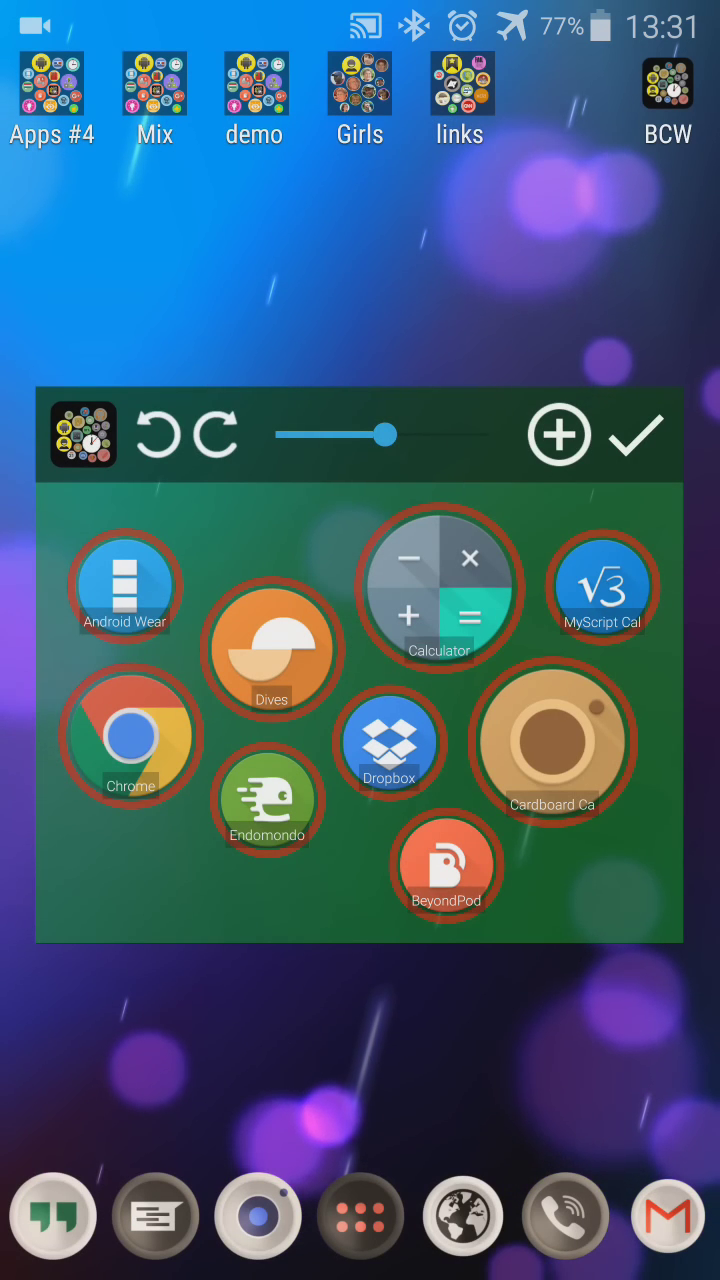
# Step: Exit edit mode and reopen the demo cloud showing app bubbles on green
pyautogui.click(636, 434)
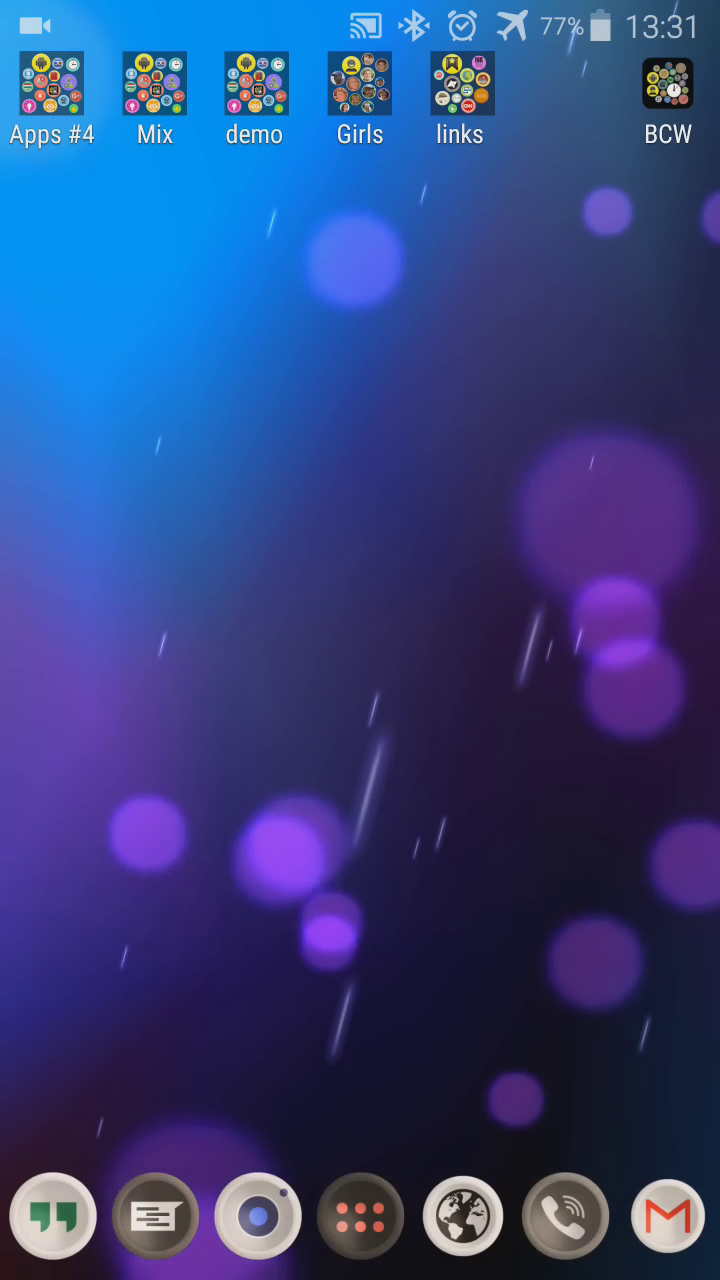
pyautogui.click(256, 84)
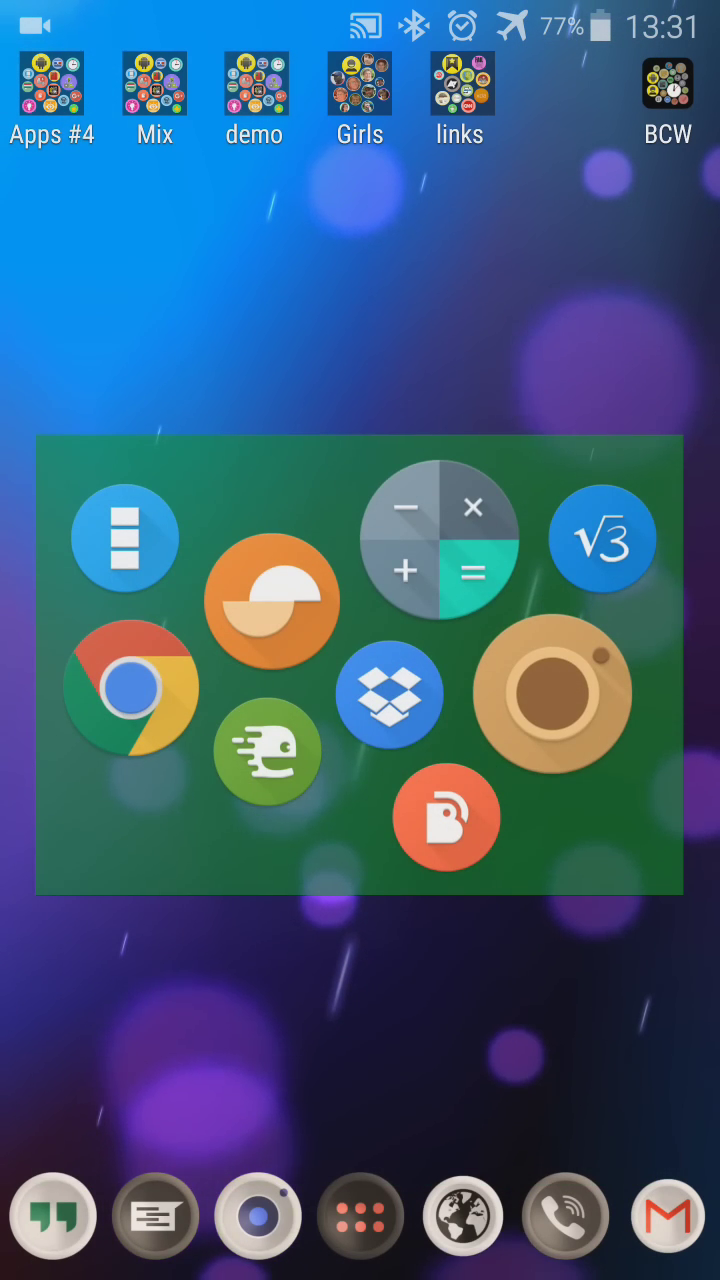